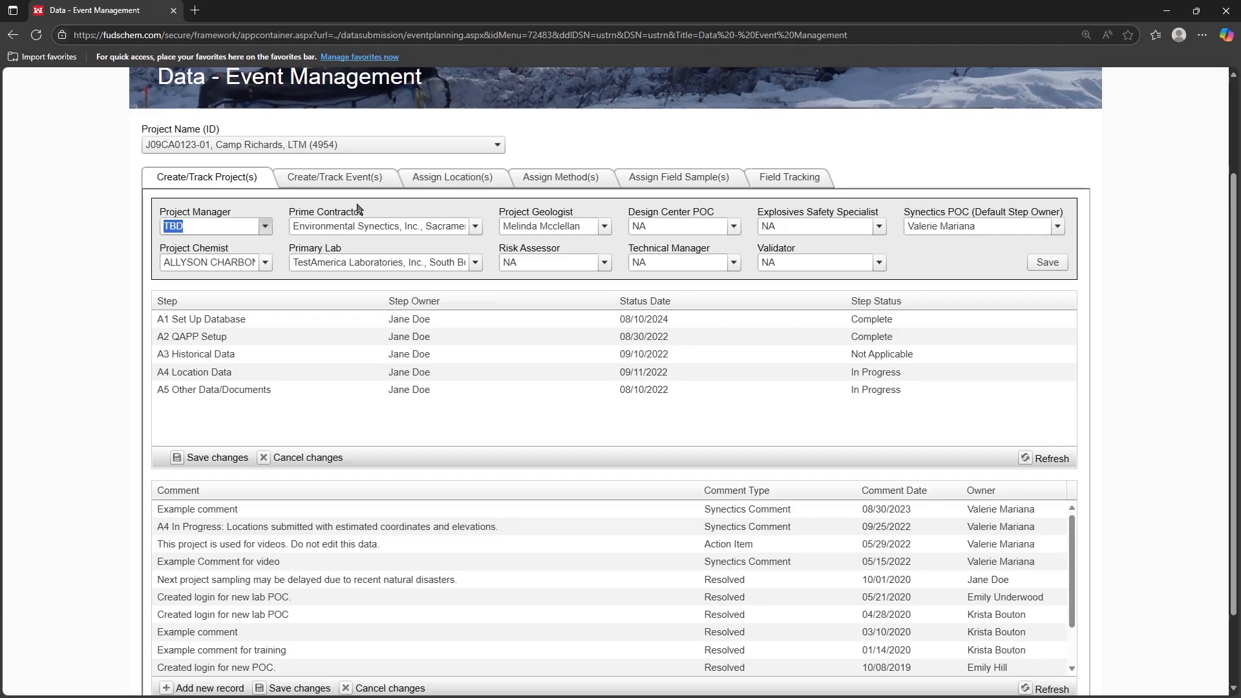
Step: Add a new project comment row with the text 'Example comment 2'
left_click(265, 227)
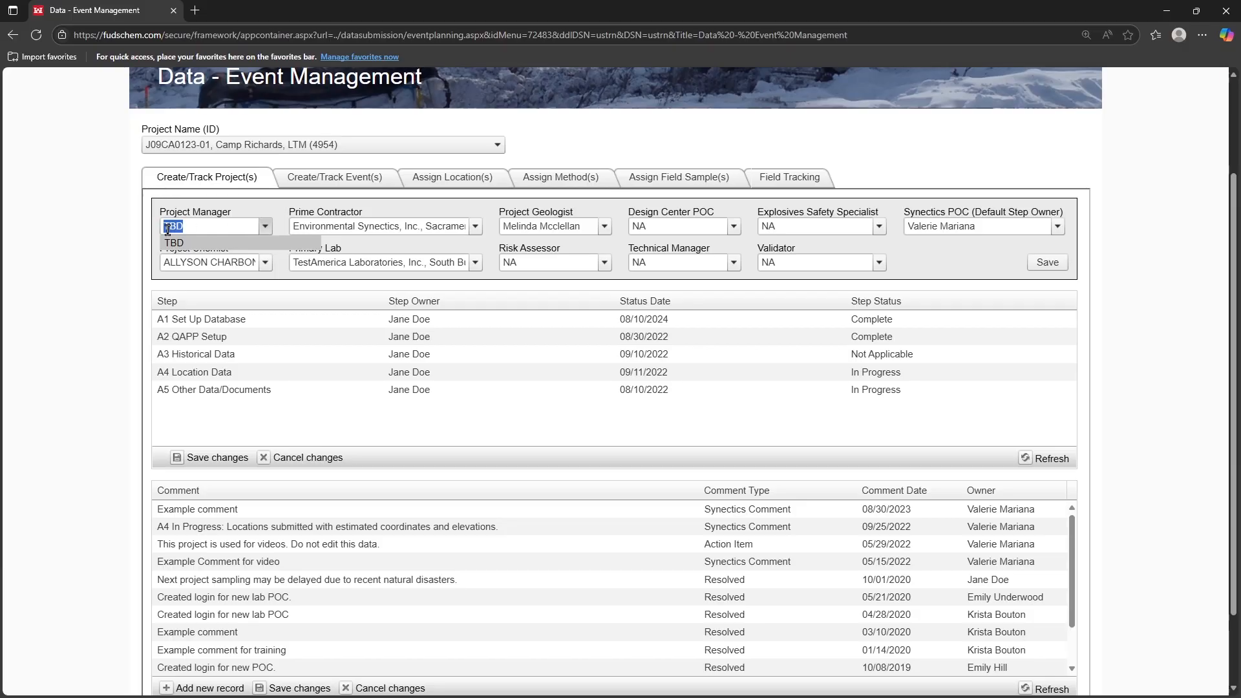
left_click(279, 215)
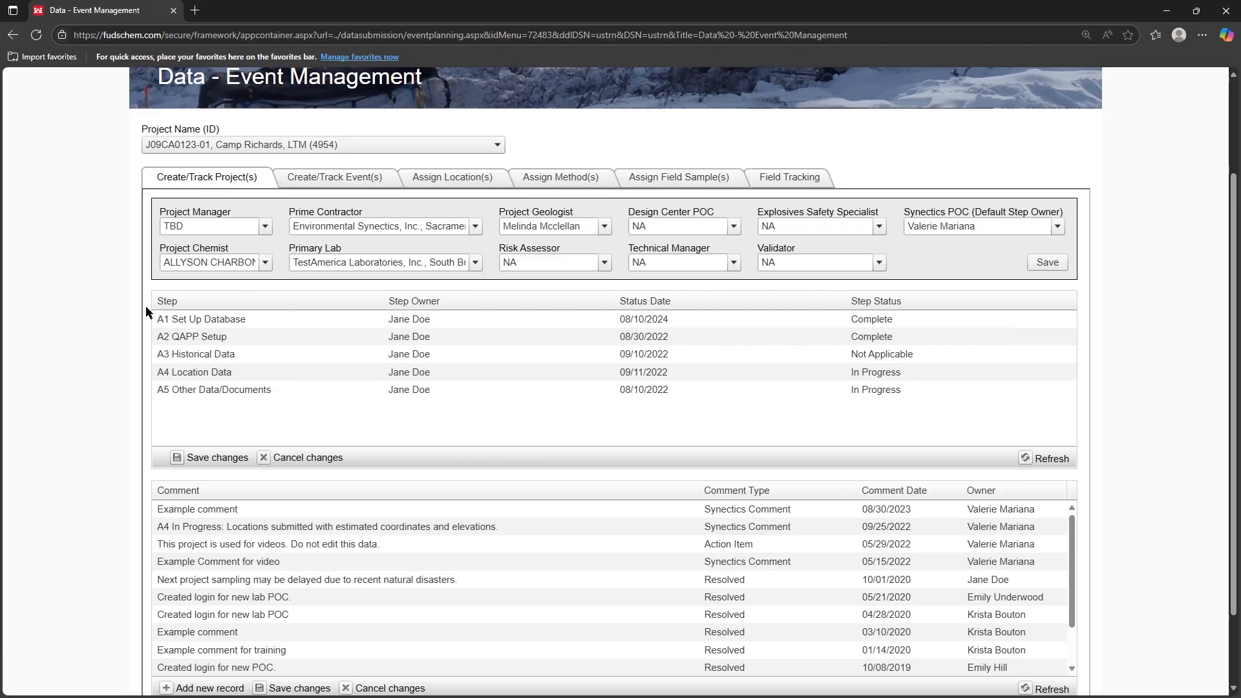
scroll(189, 389, "down", 3)
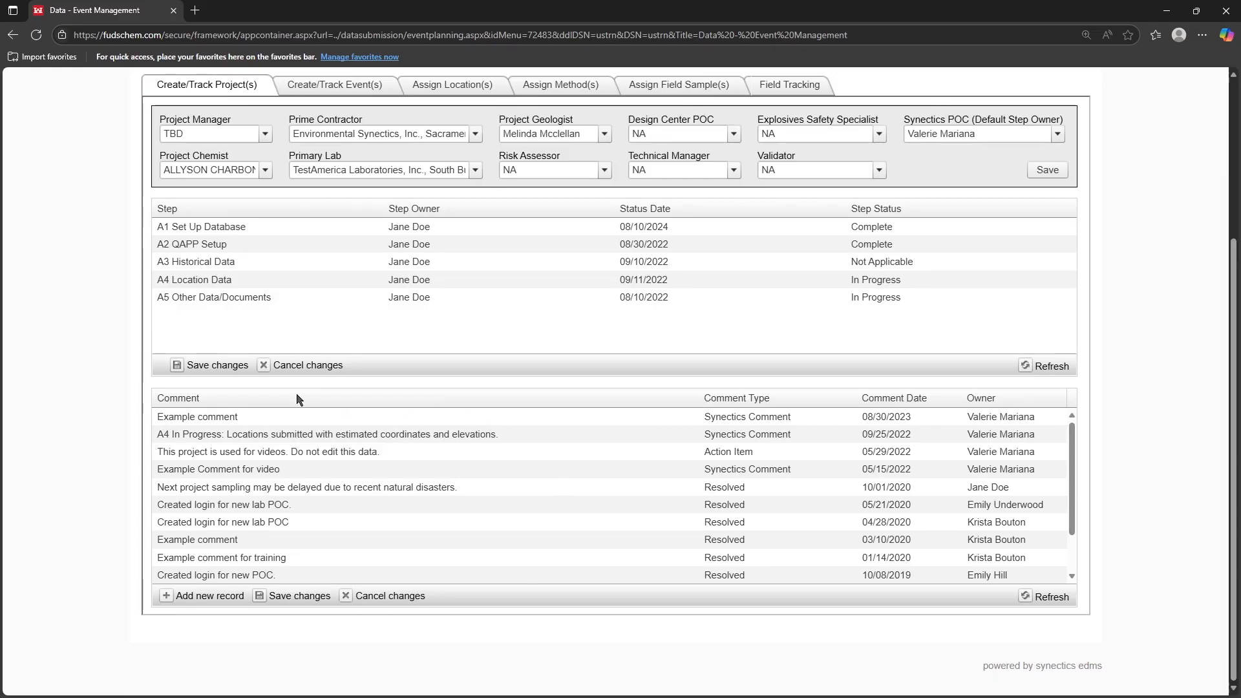
left_click(209, 598)
type("Example comment 2")
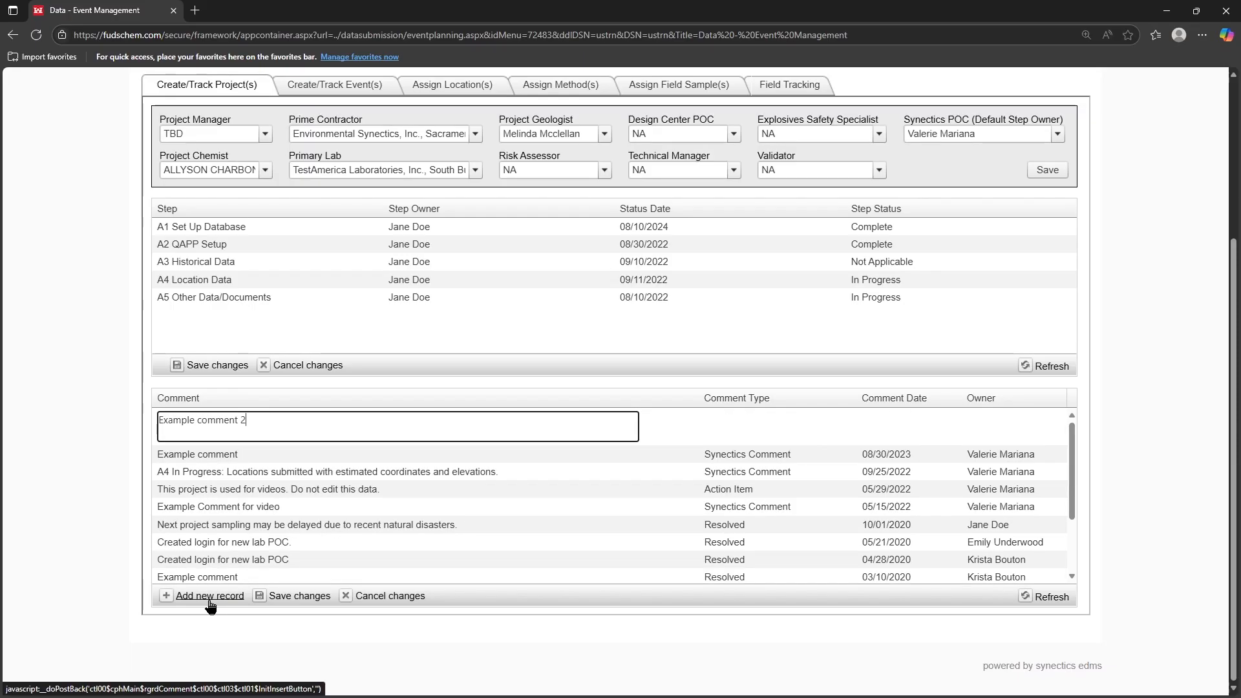
Step: Set the new comment's type to Action Item, its date to 8/27/25, and enter the owner's name
left_click(756, 414)
left_click(761, 419)
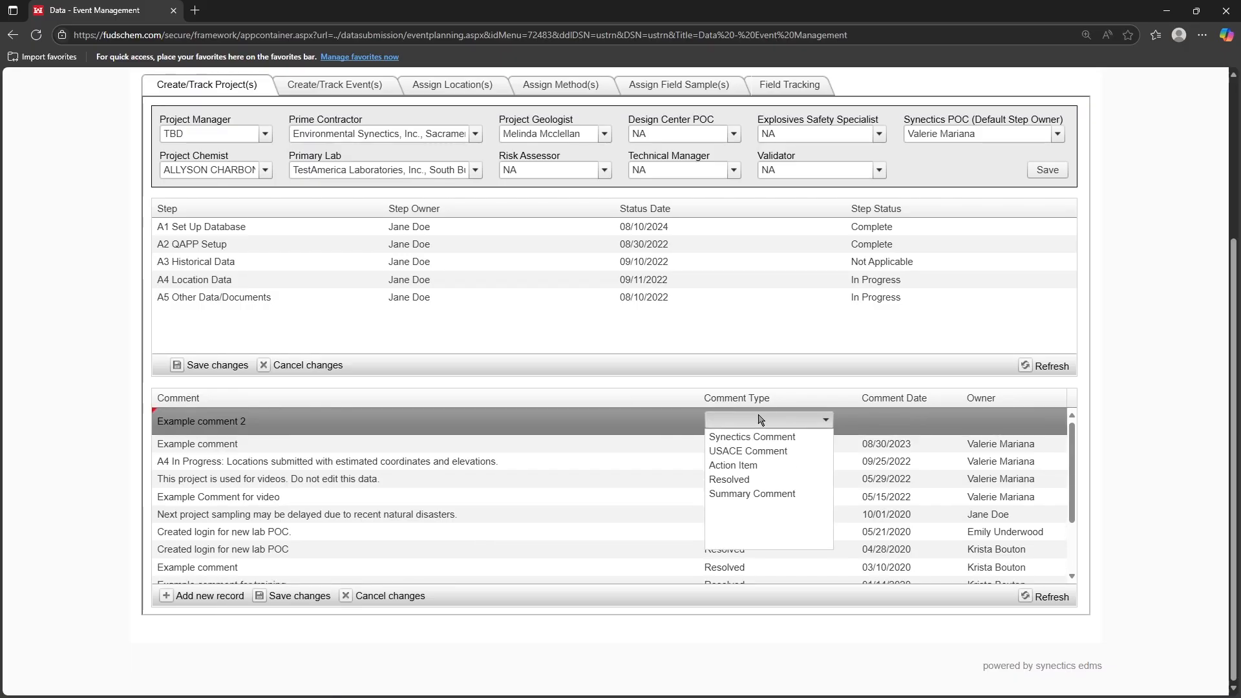
left_click(758, 466)
left_click(887, 424)
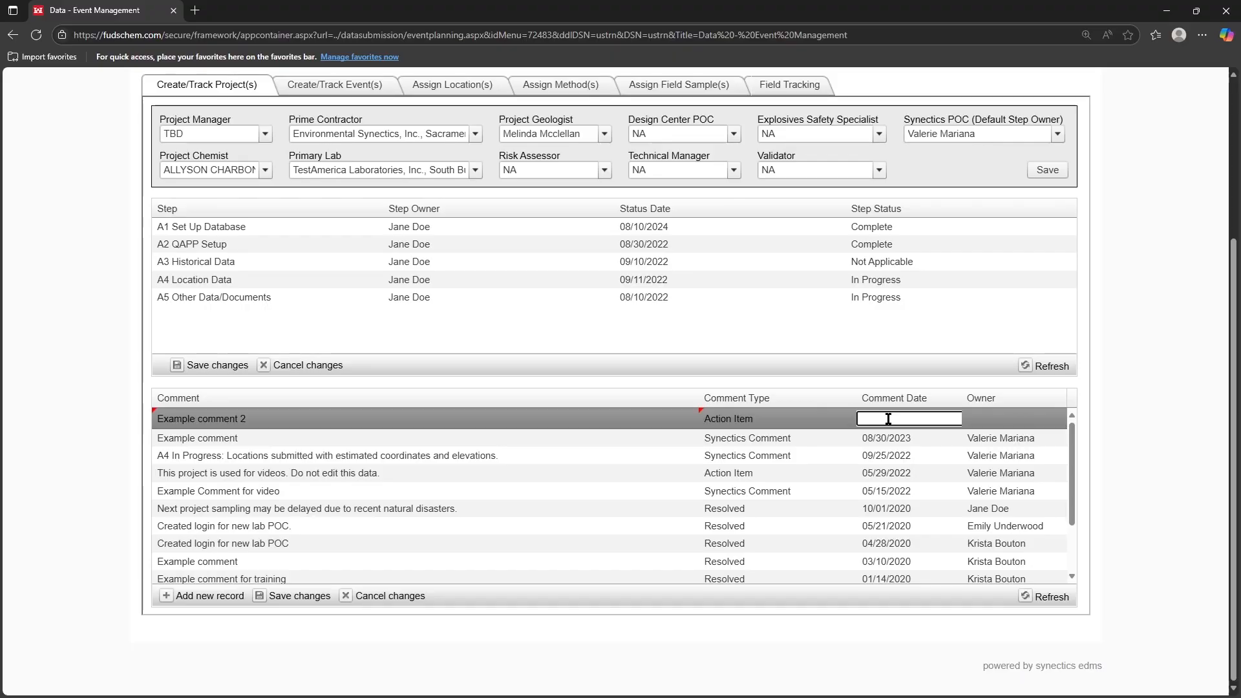
type("8/27/25")
key("Tab")
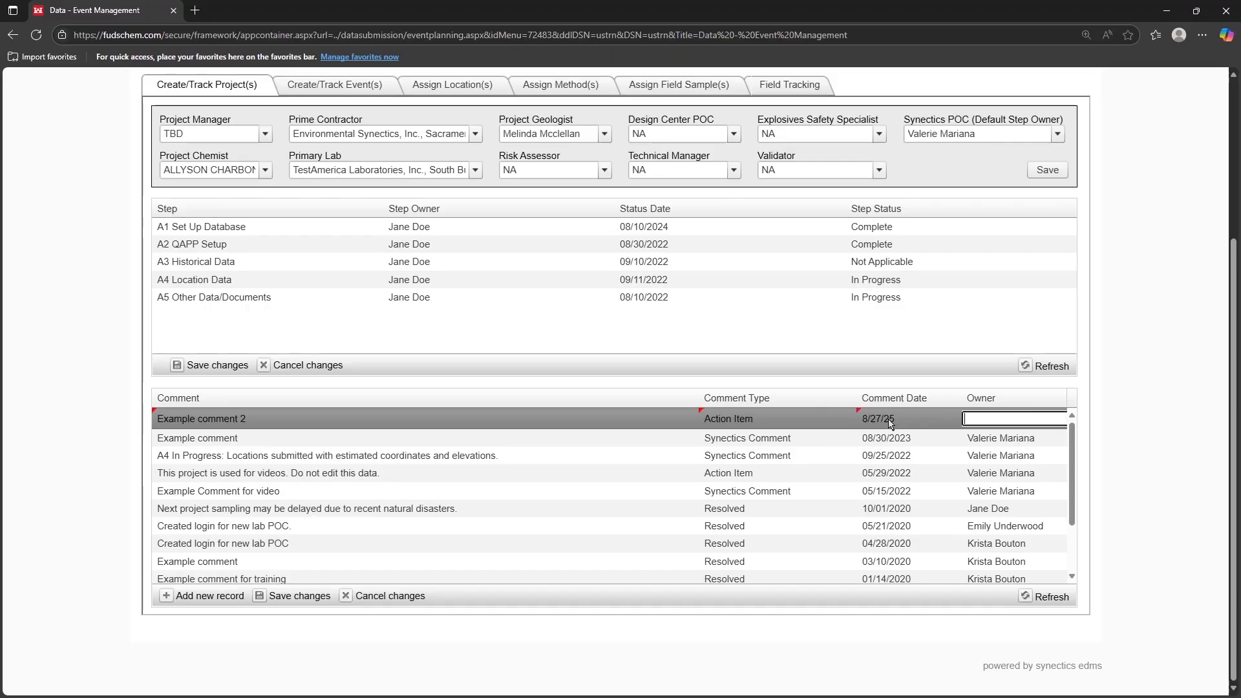
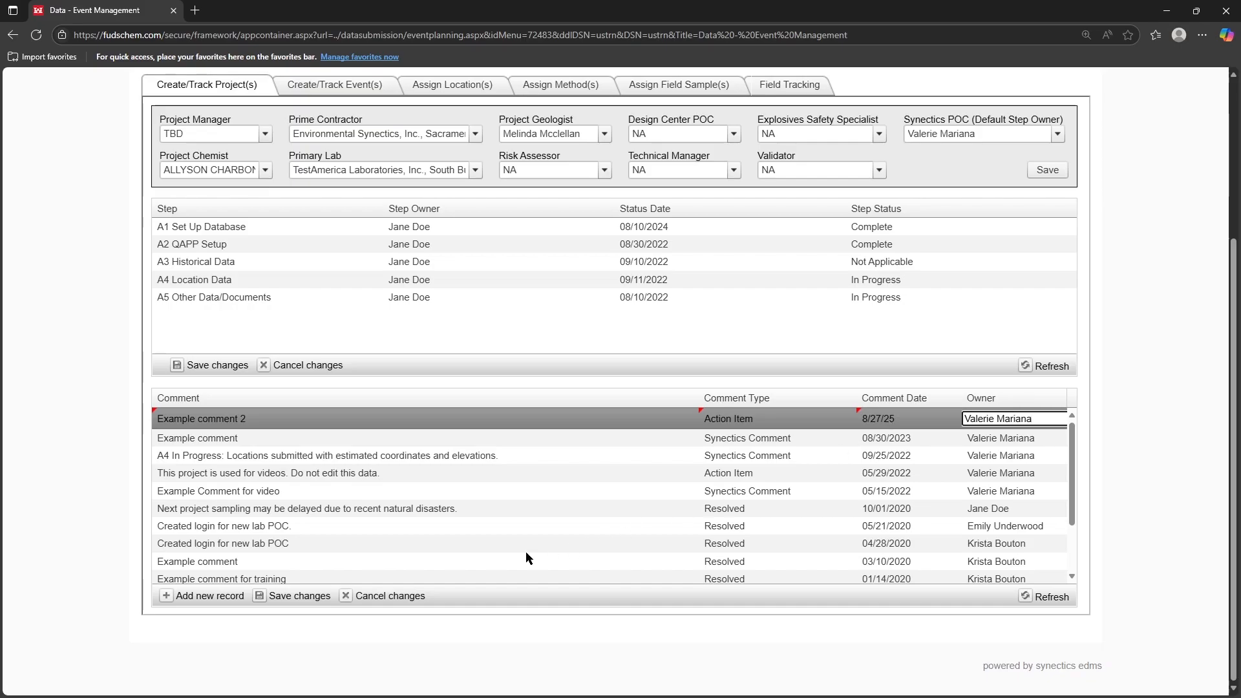
Step: Save Example comment 2, then change its type from Action Item to Resolved and save again
left_click(283, 602)
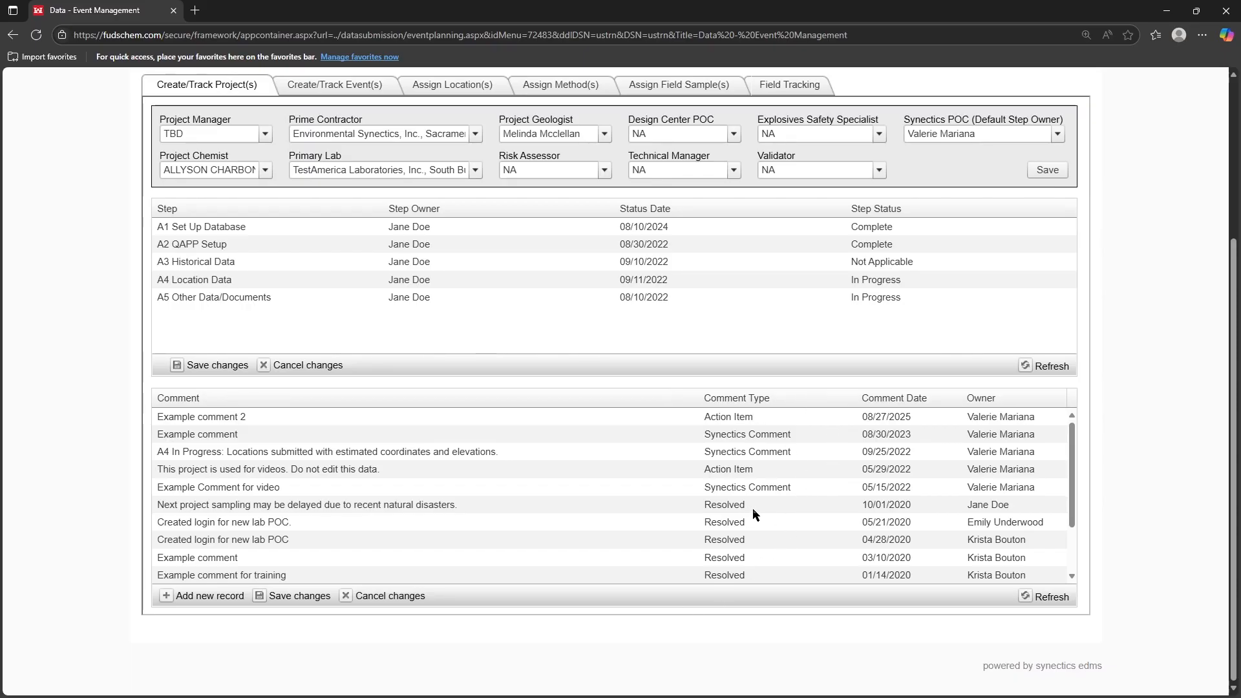
left_click(754, 417)
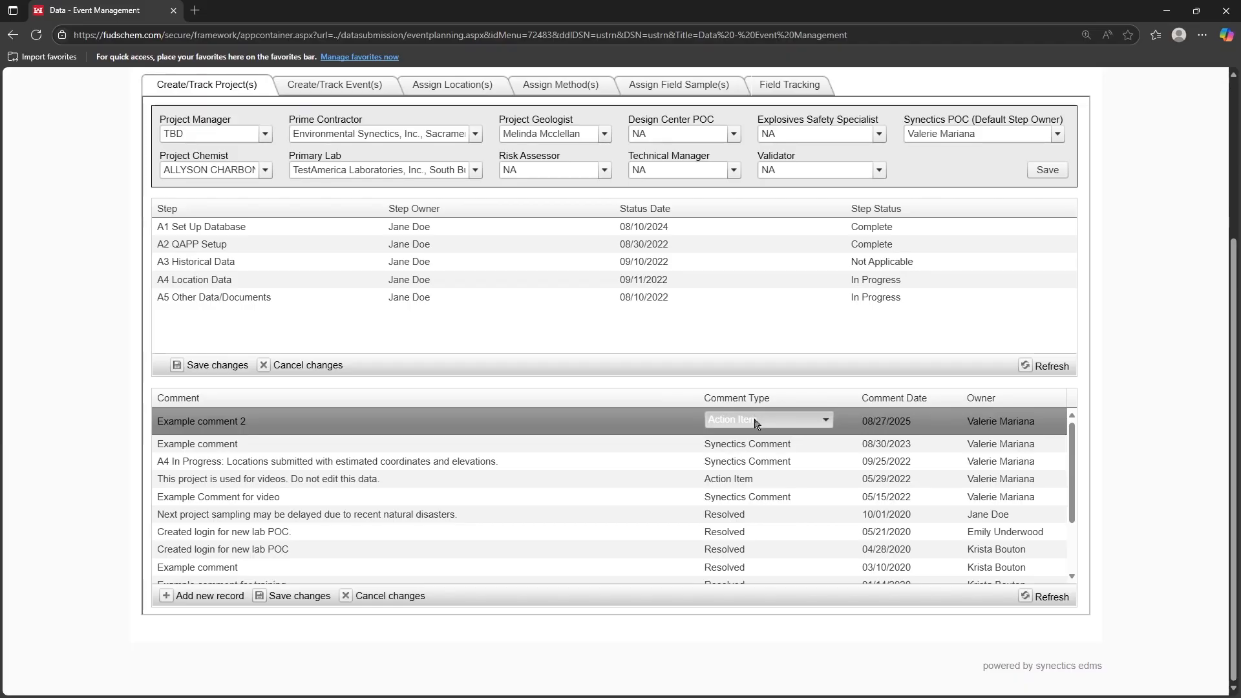
left_click(757, 422)
left_click(749, 479)
left_click(299, 596)
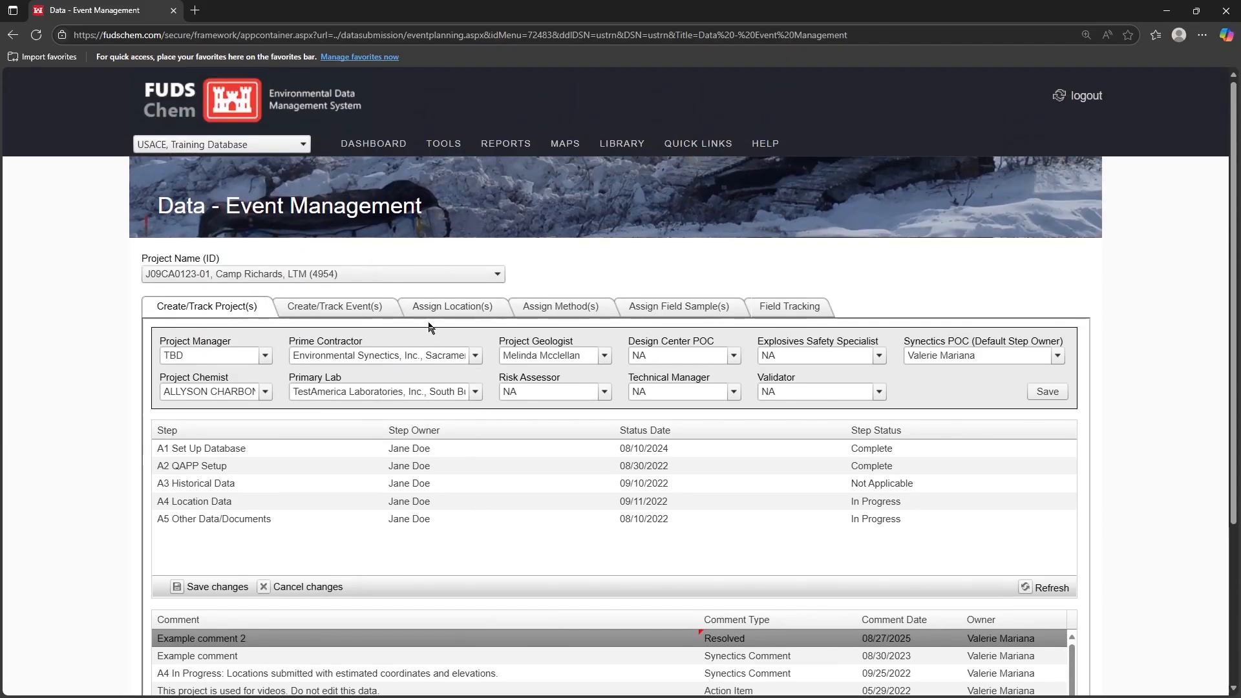
Step: Review the FUDS Training 2022 (781) event for Camp Richards with its B1–B9 steps and comments
left_click(340, 306)
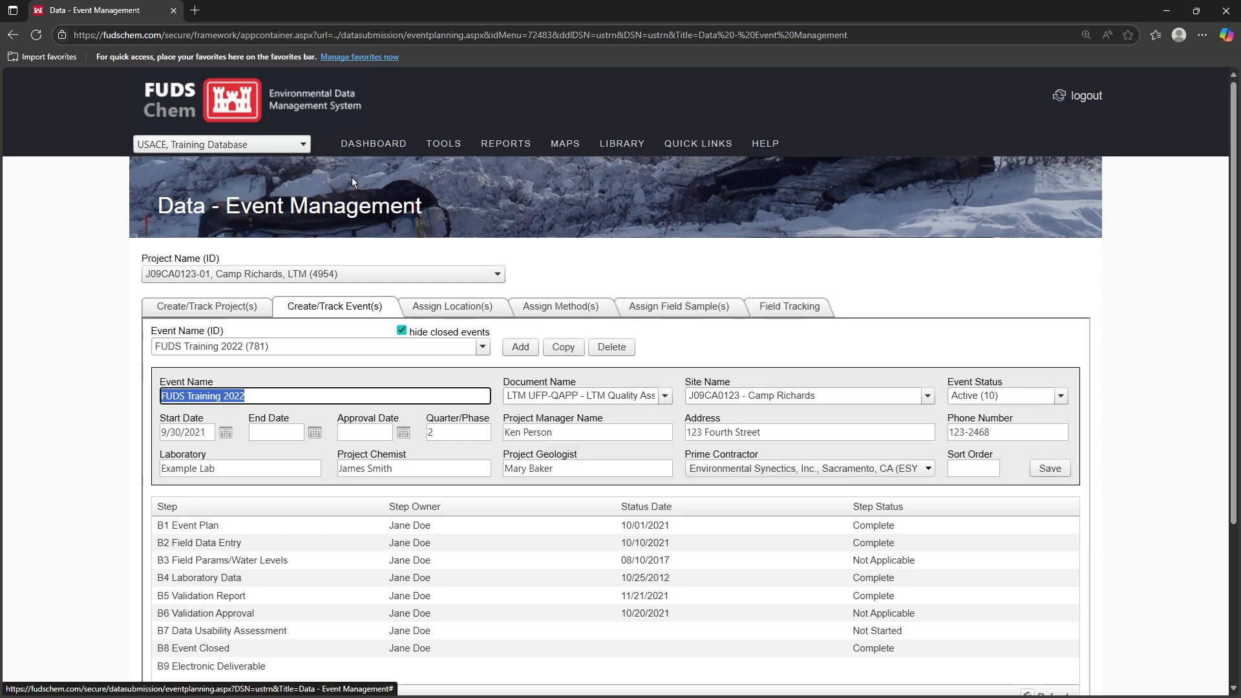
scroll(183, 259, "down", 2)
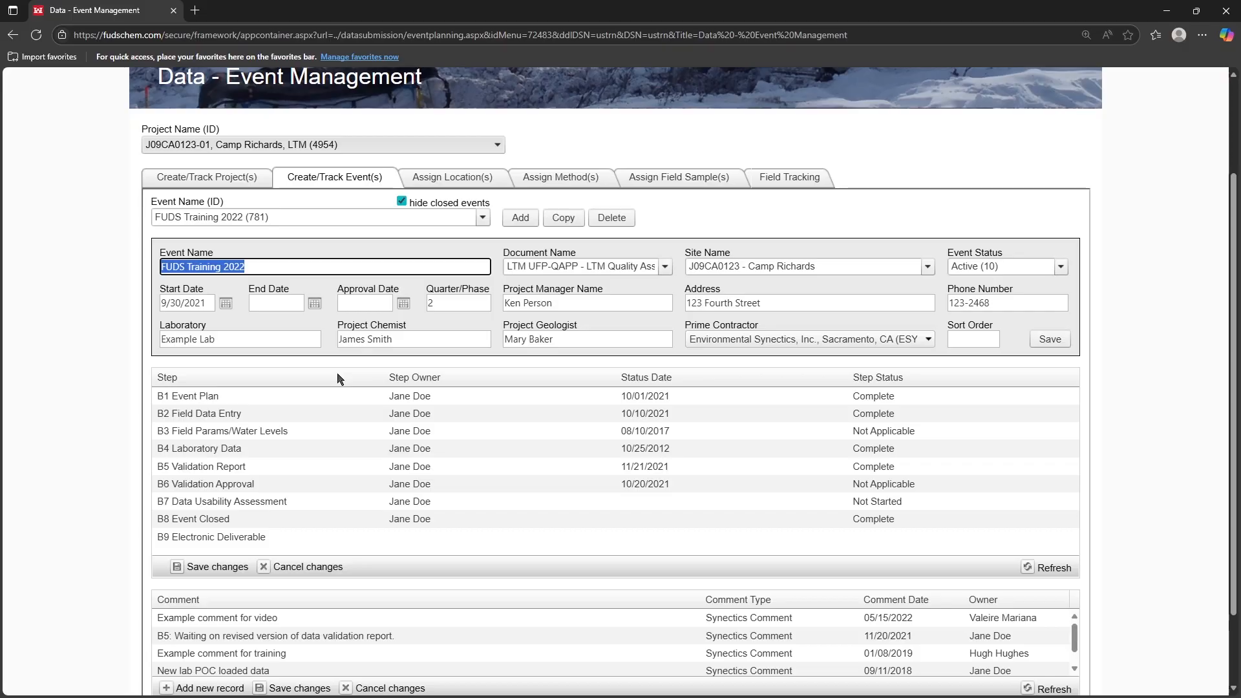
mouse_move(348, 296)
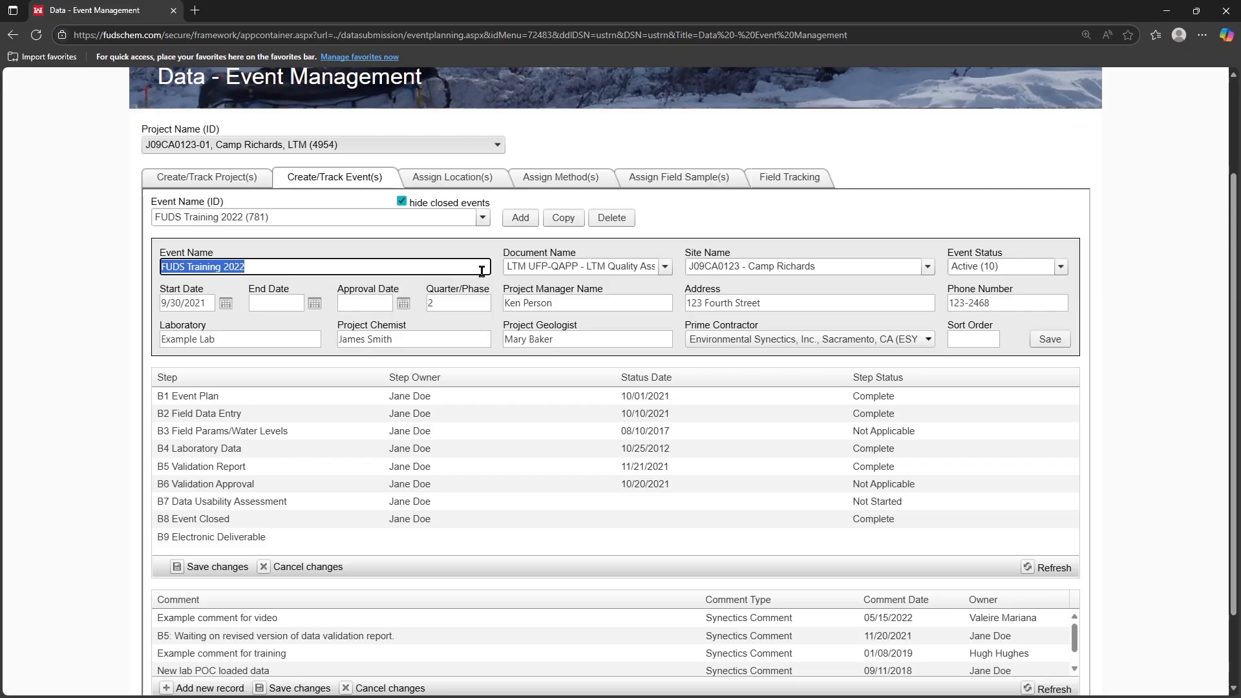
Step: Copy the FUDS Training 2022 event, creating Copy of FUDS Training 2022 (3847)
left_click(1063, 267)
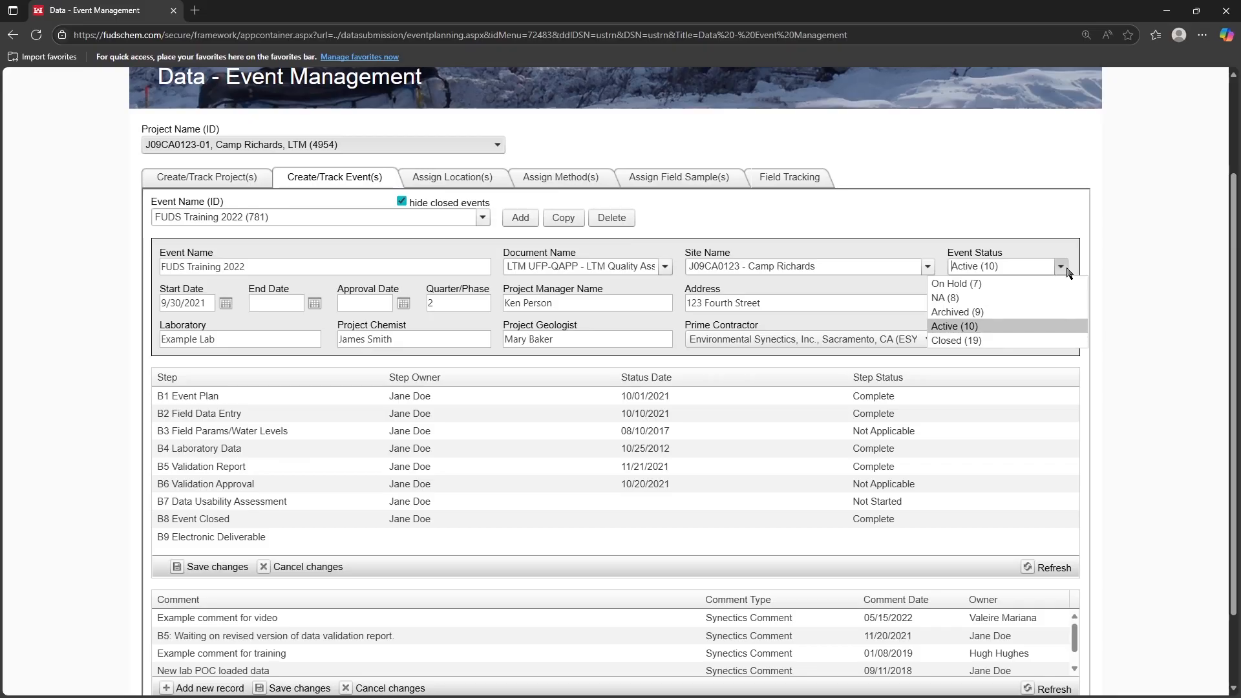
left_click(1064, 247)
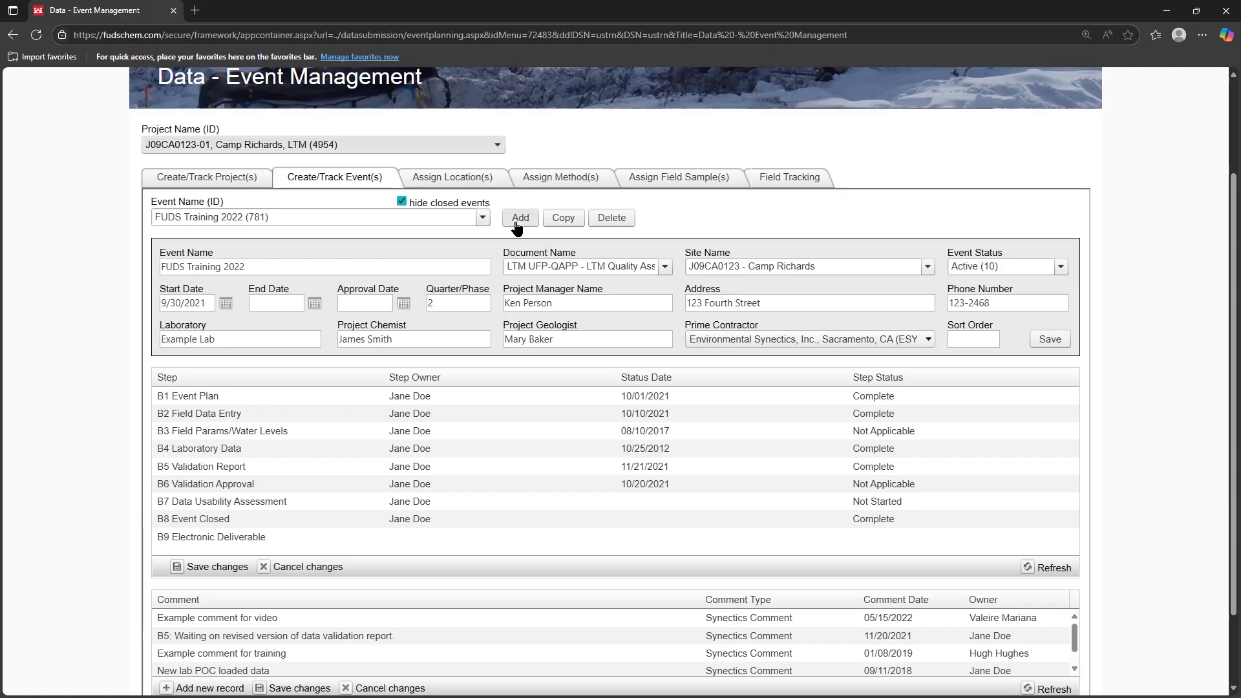
left_click(563, 219)
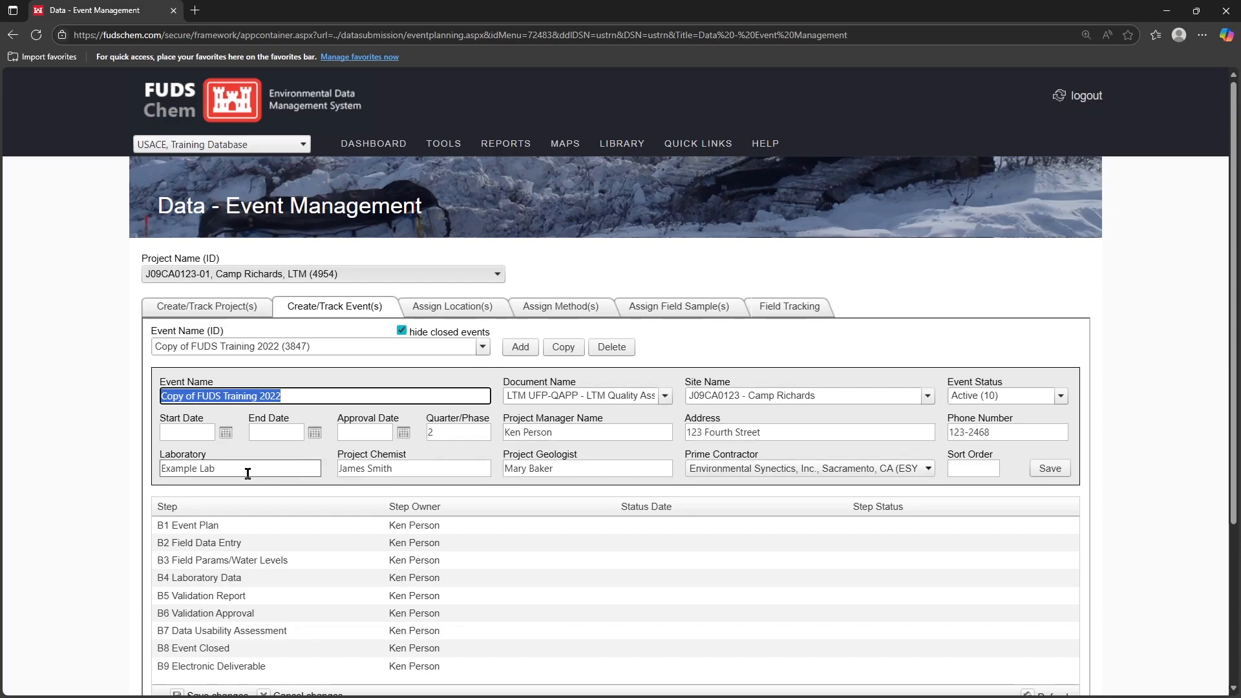
Step: Rename the copied event from 'Copy of FUDS Training 2022' to 'FUDS Training 2025' and save it
left_click_drag(162, 397, 199, 401)
key("BackSpace")
left_click(269, 397)
key("BackSpace")
type("5")
left_click(272, 380)
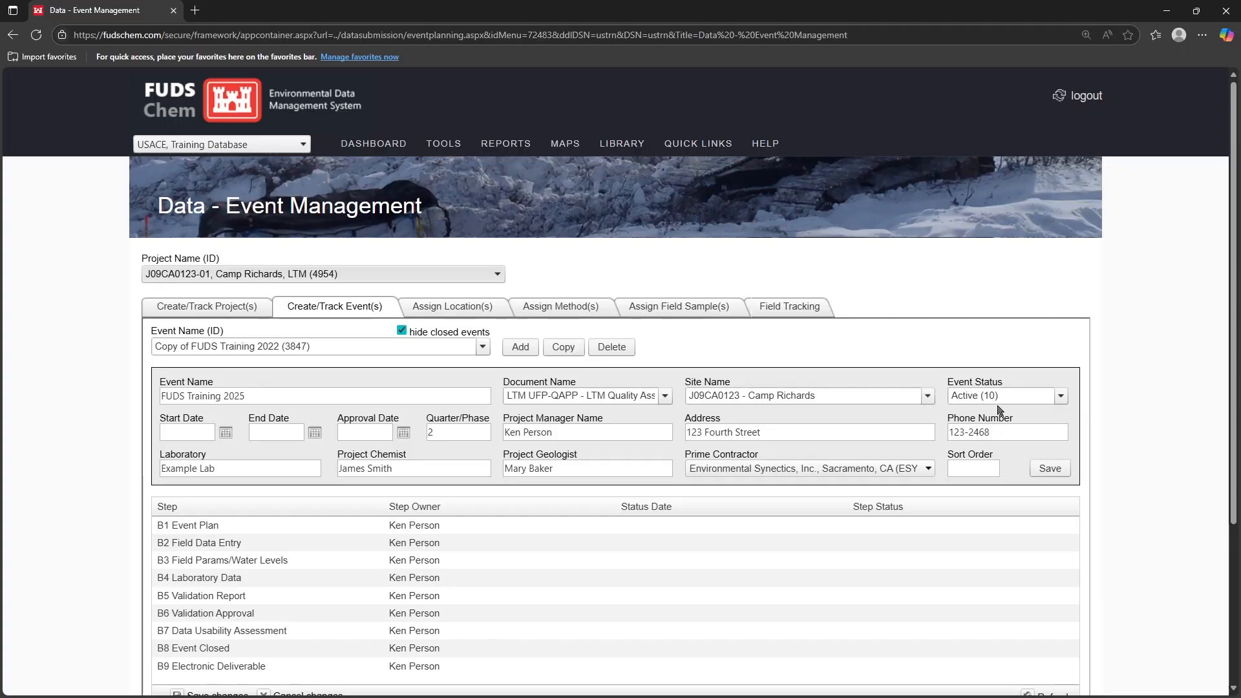
left_click(1057, 473)
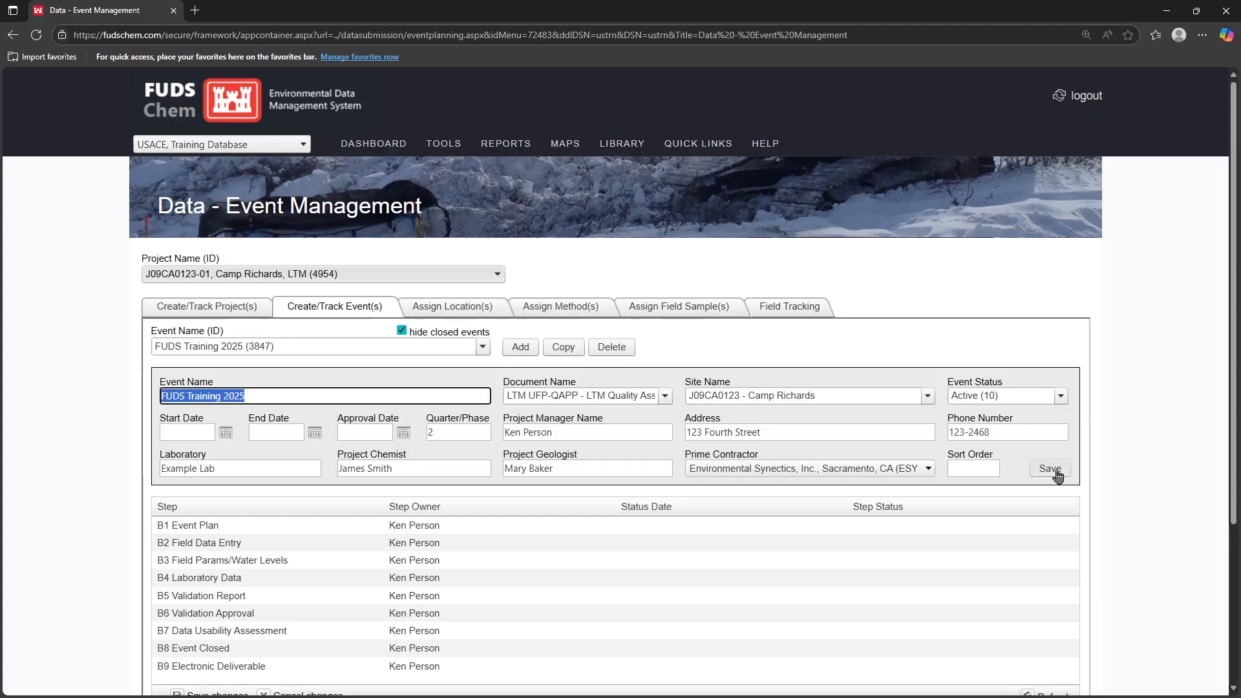
scroll(654, 468, "down", 3)
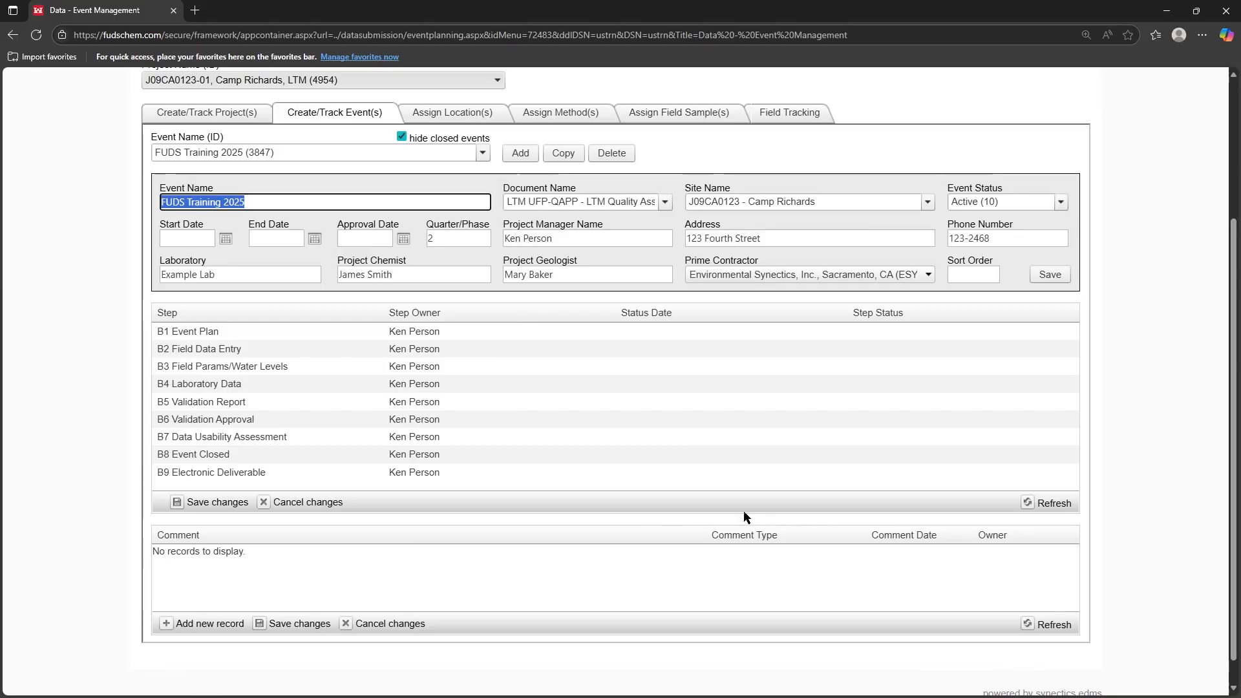
Step: Add and save a Resolved event comment 'Comment' dated 8/27/25 with the owner's name
left_click(206, 625)
type("Comment")
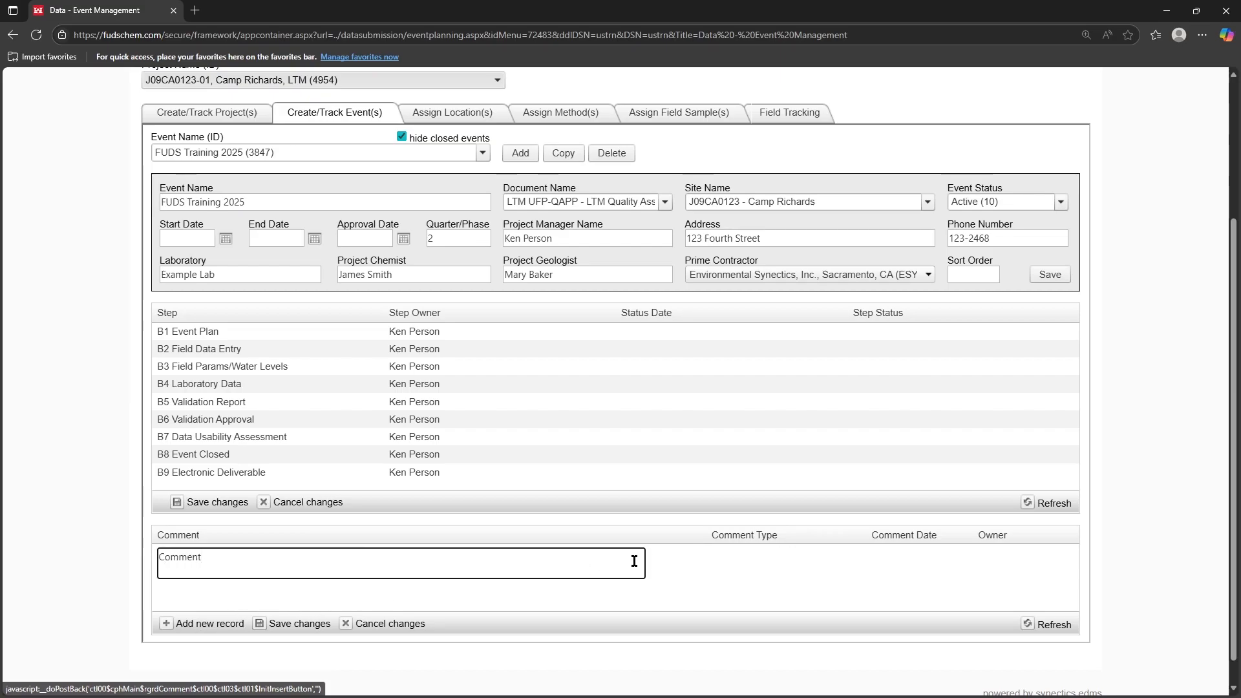
left_click(755, 563)
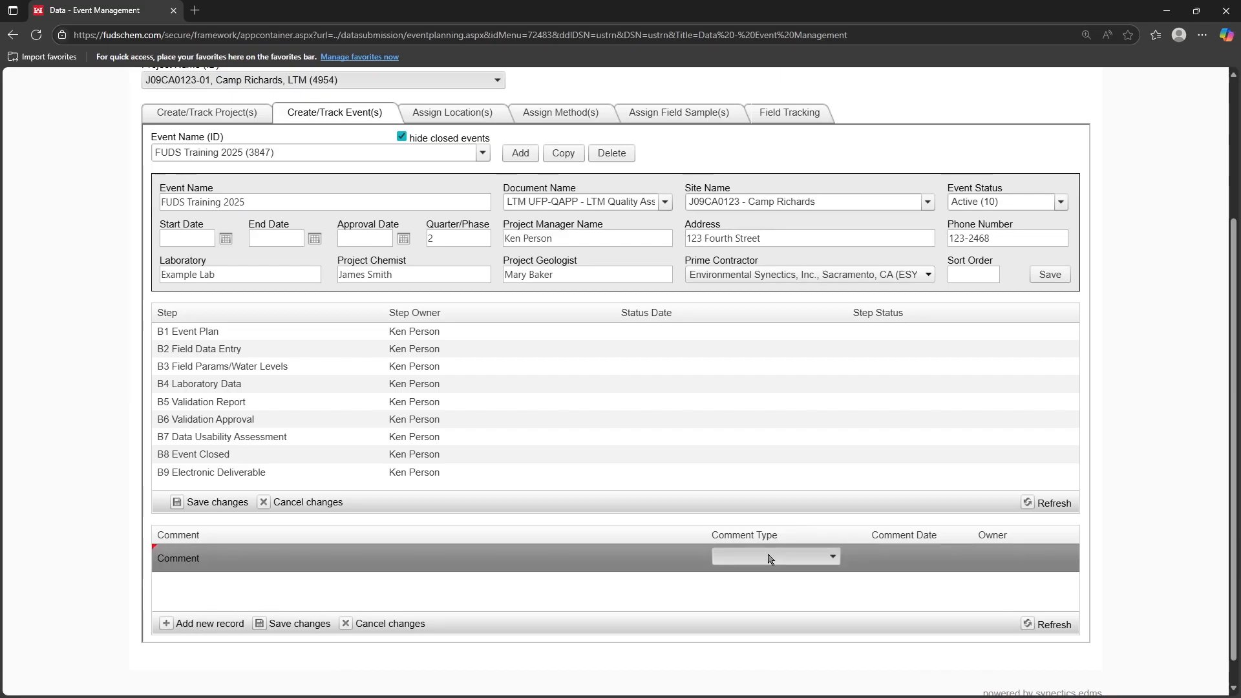
left_click(769, 557)
left_click(744, 477)
left_click(914, 556)
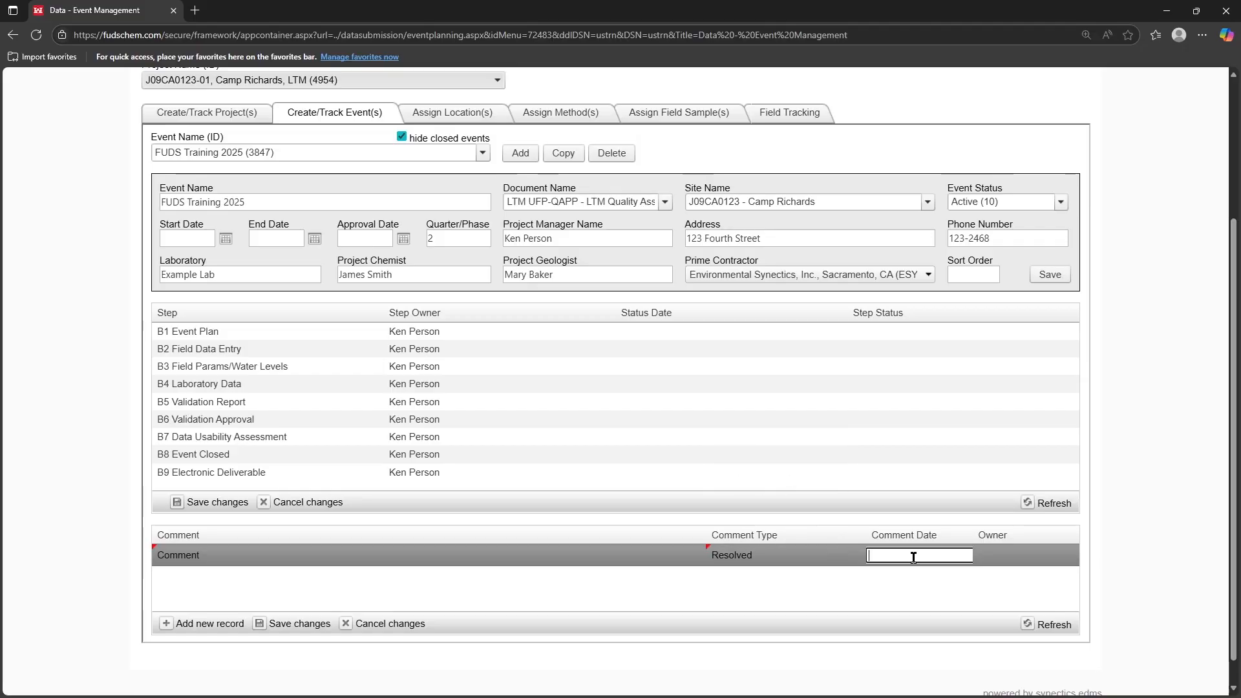
type("8/27/25")
left_click(1011, 555)
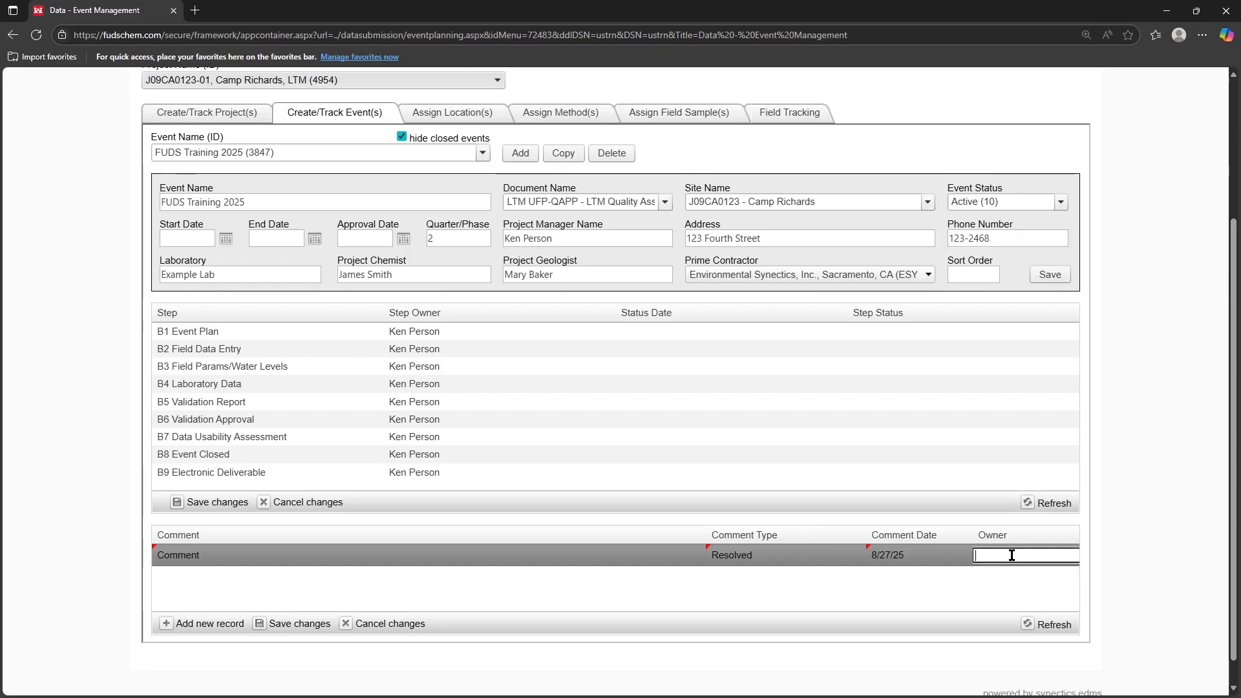
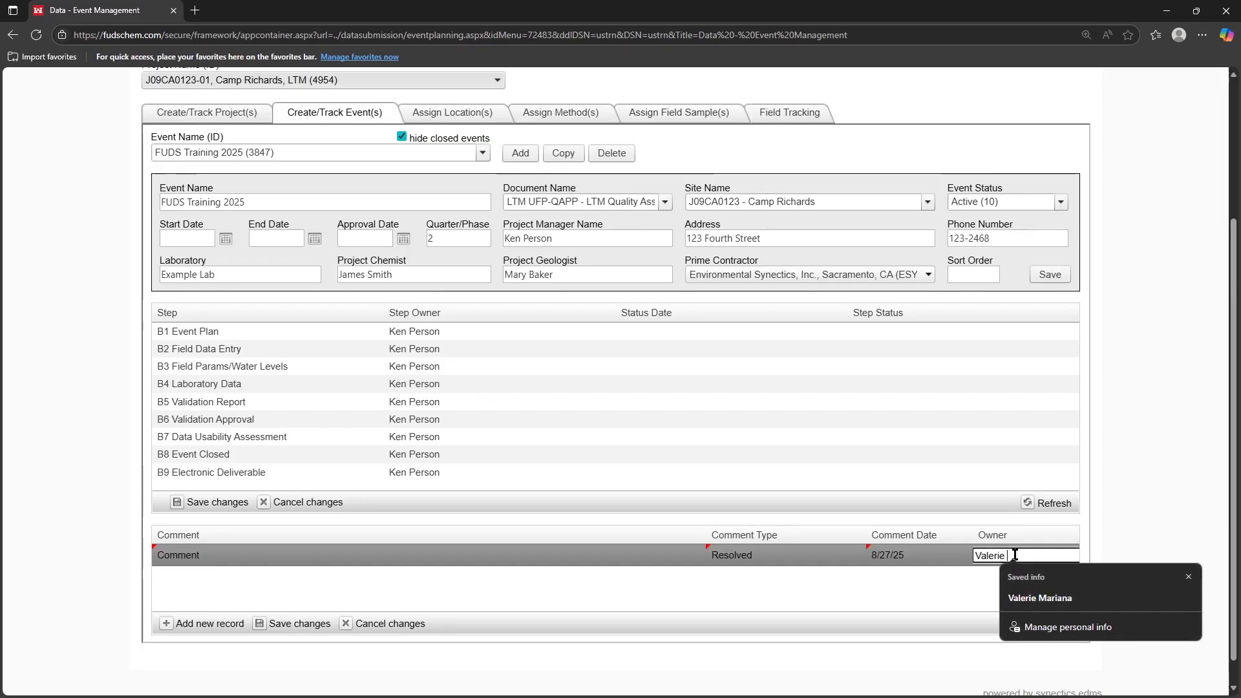
left_click(857, 524)
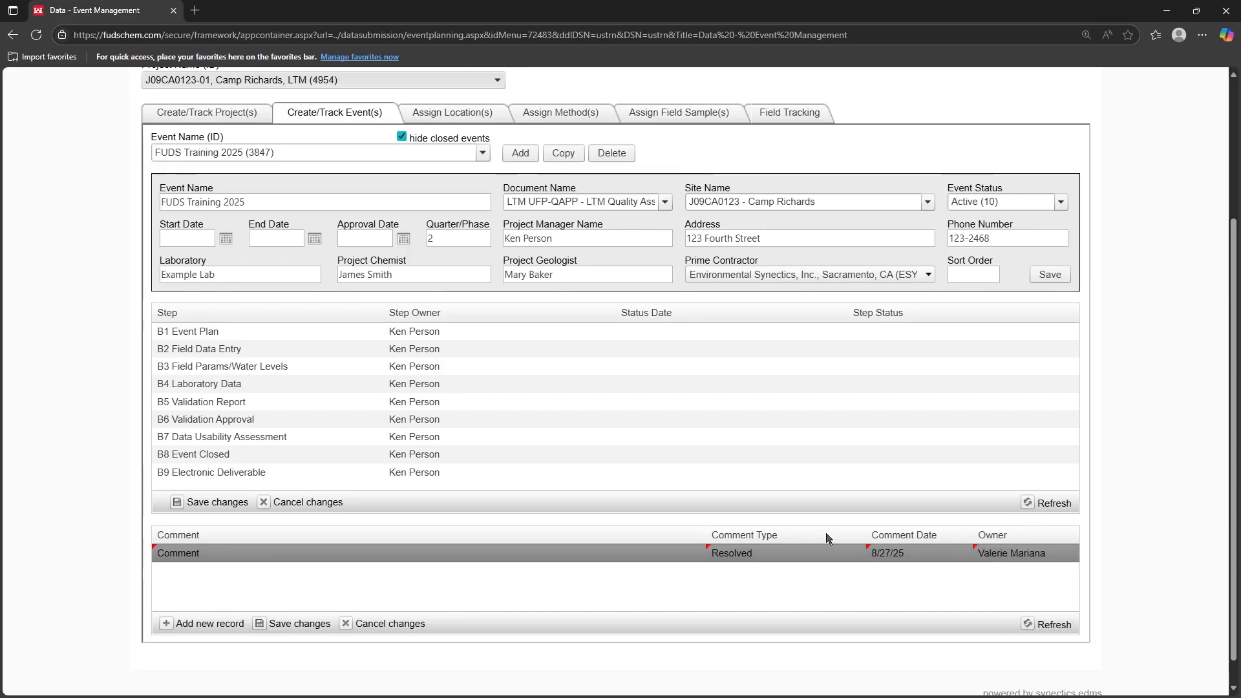
left_click(268, 625)
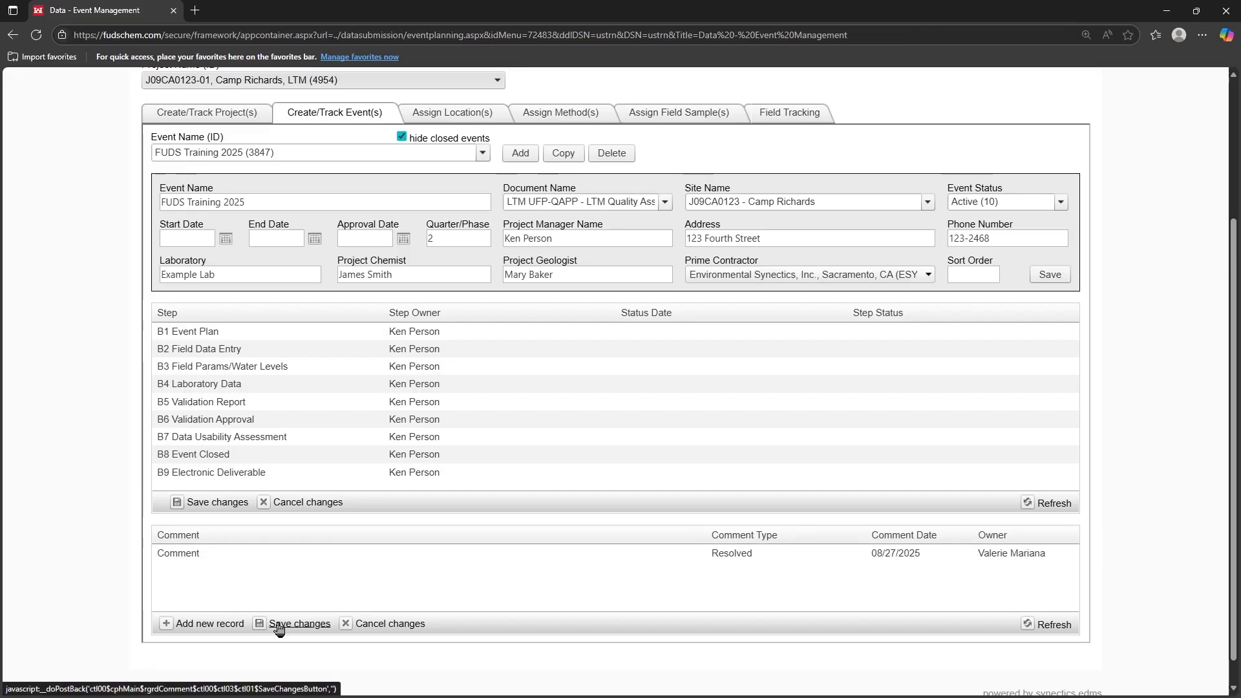